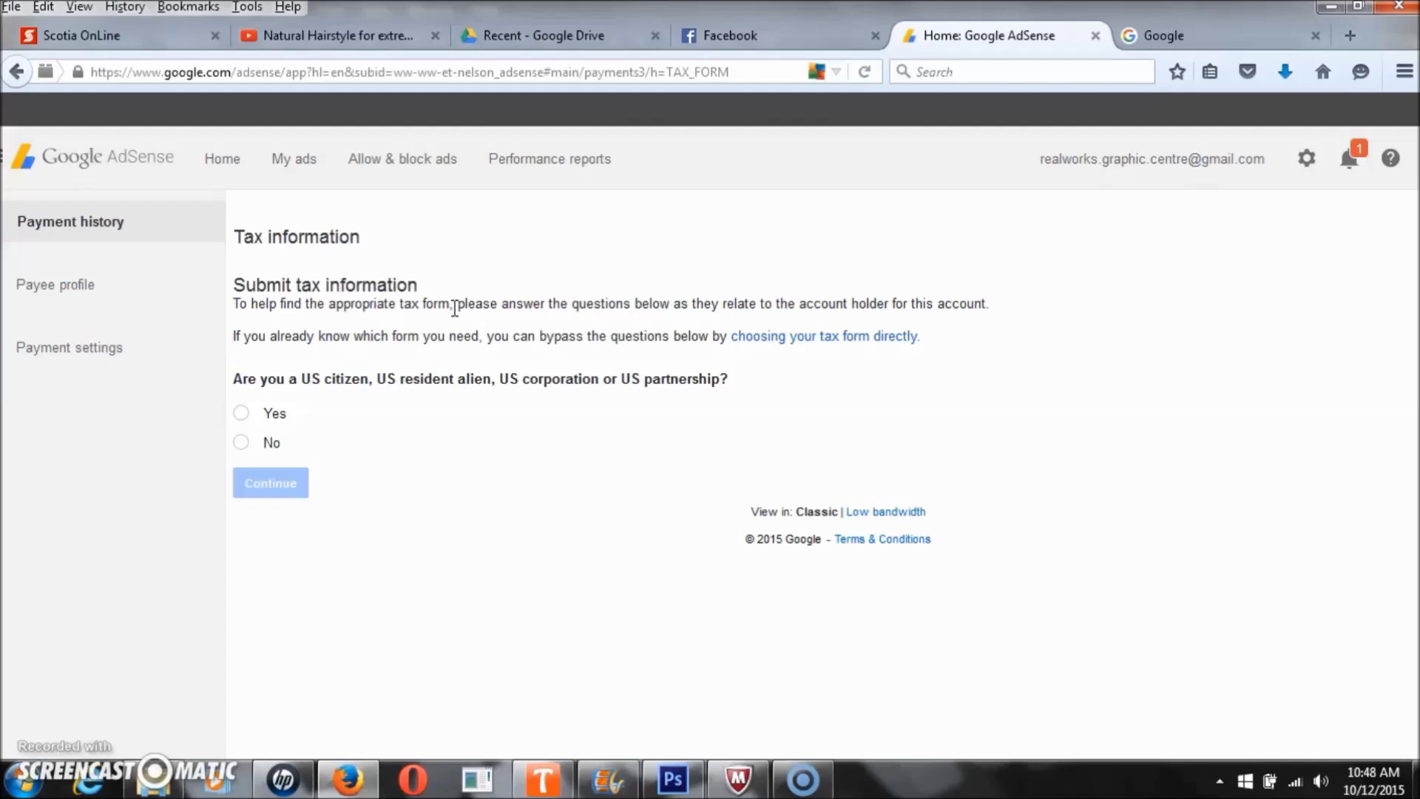
- Expand the list of tax forms so a form can be chosen directly
click(770, 340)
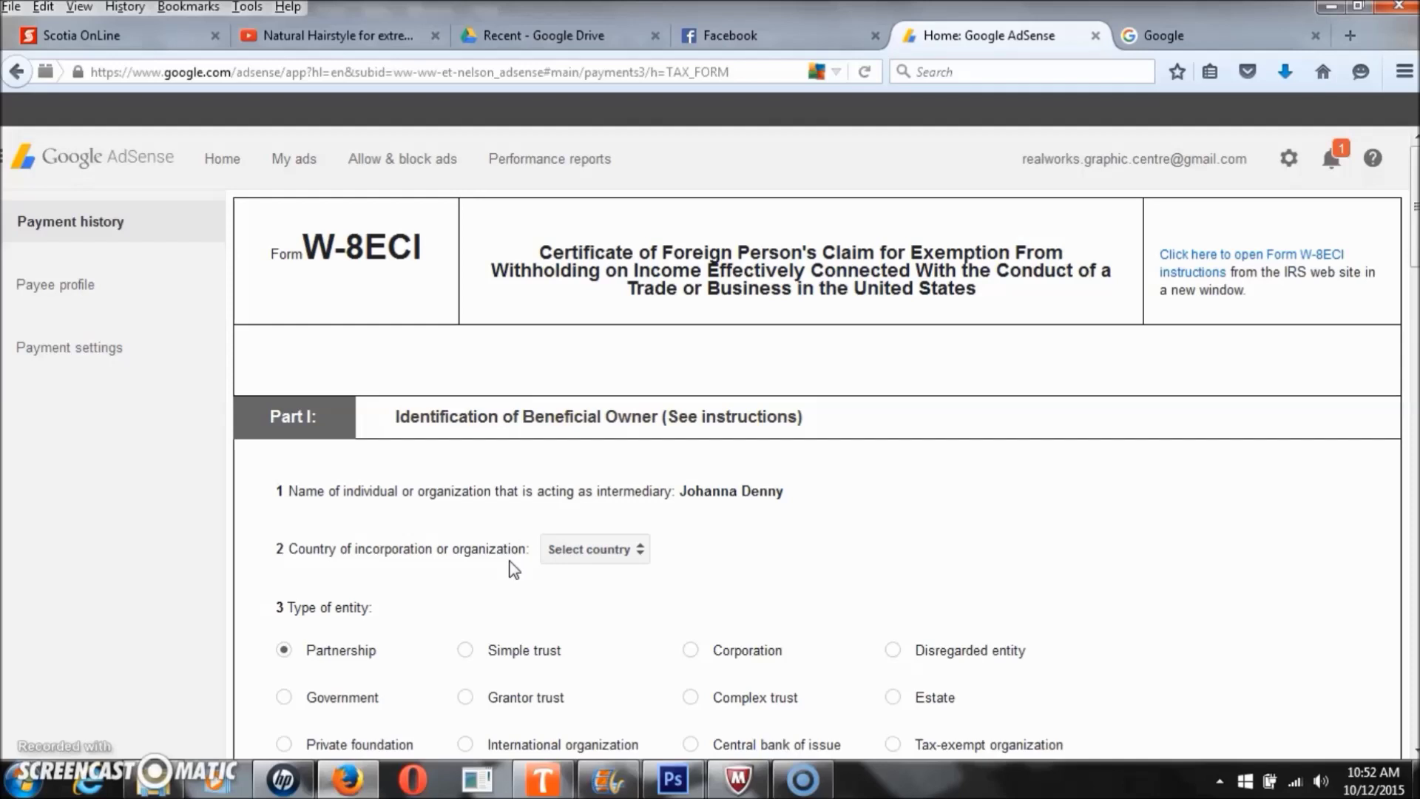
- Pick IRS Form W-8ECI and select Jamaica as the item 2 country of incorporation
click(362, 505)
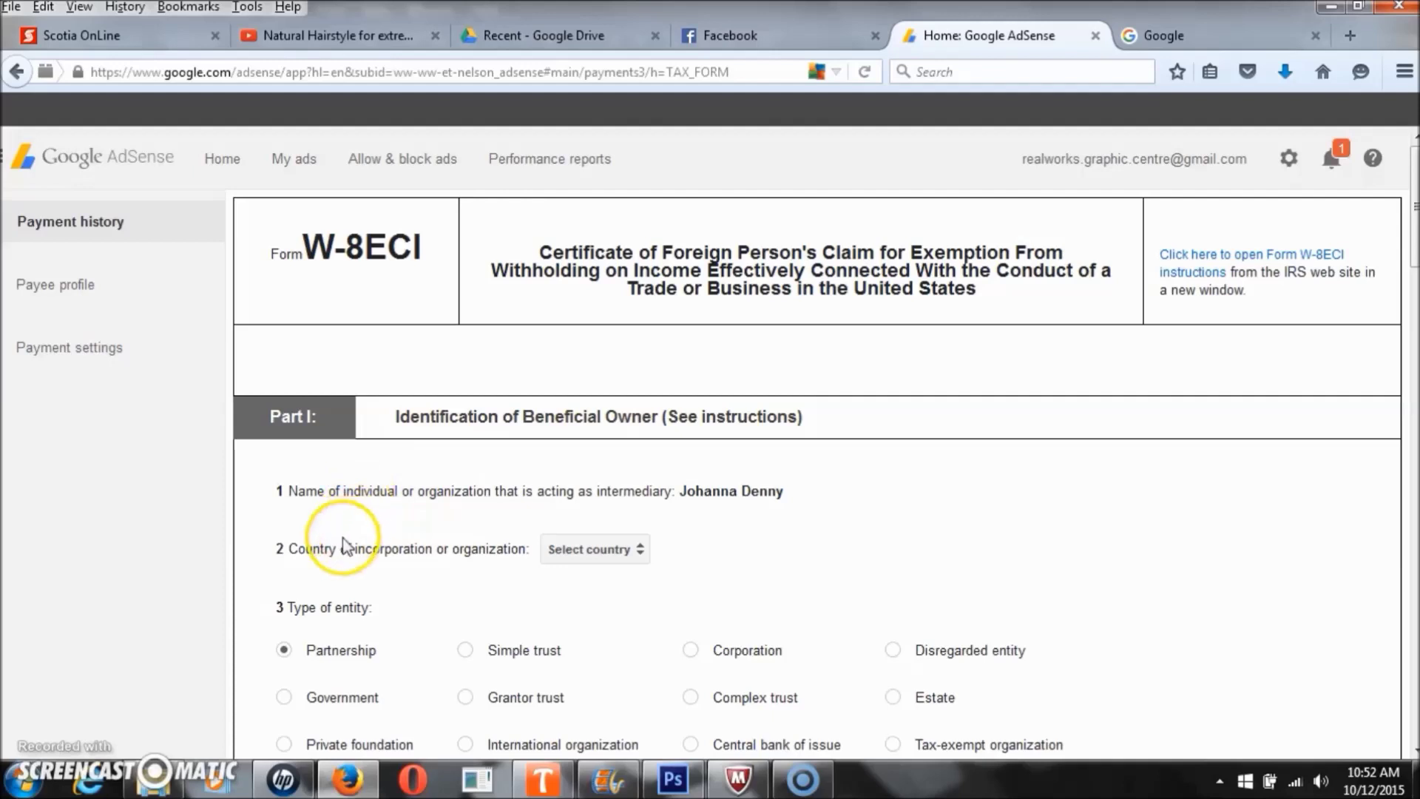
click(613, 551)
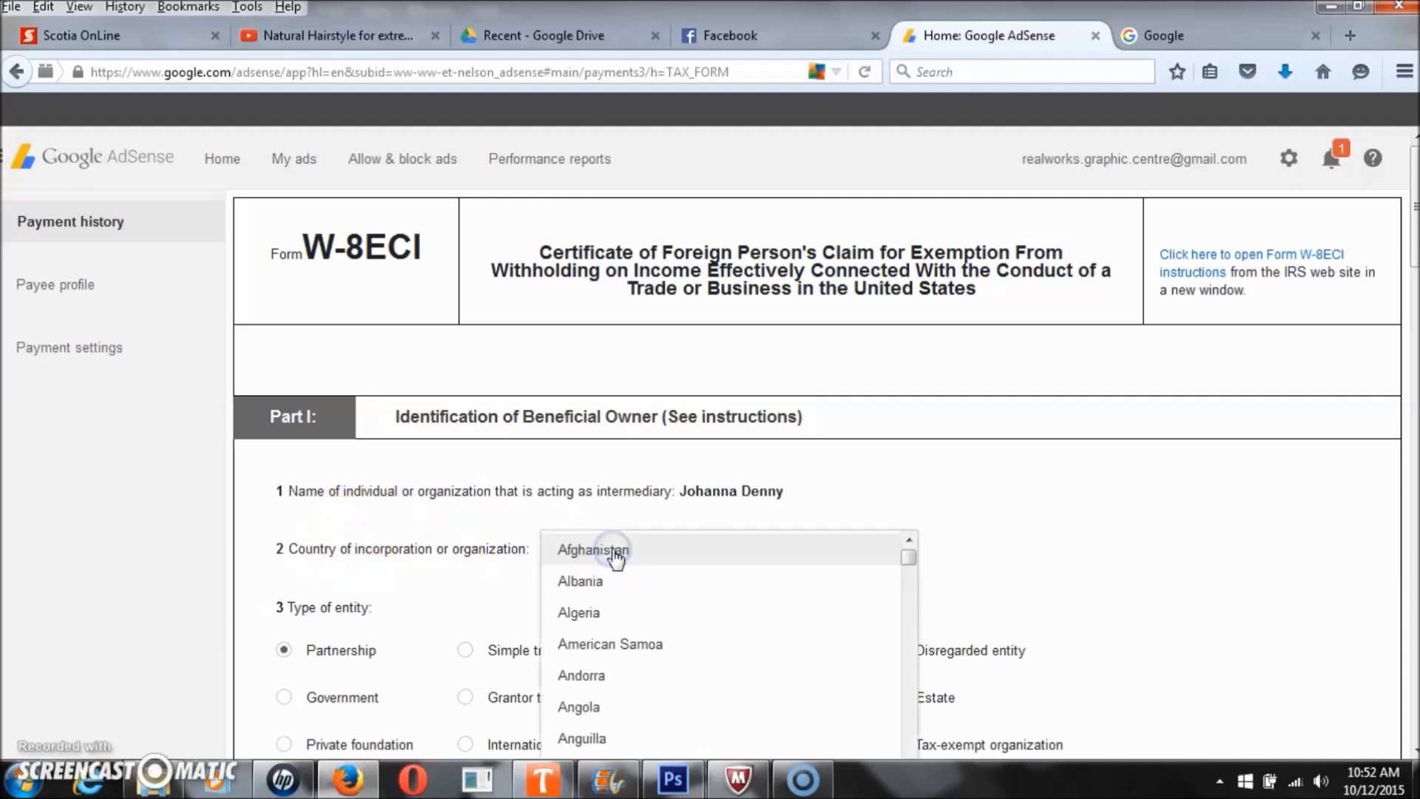
scroll(618, 614, down, 20)
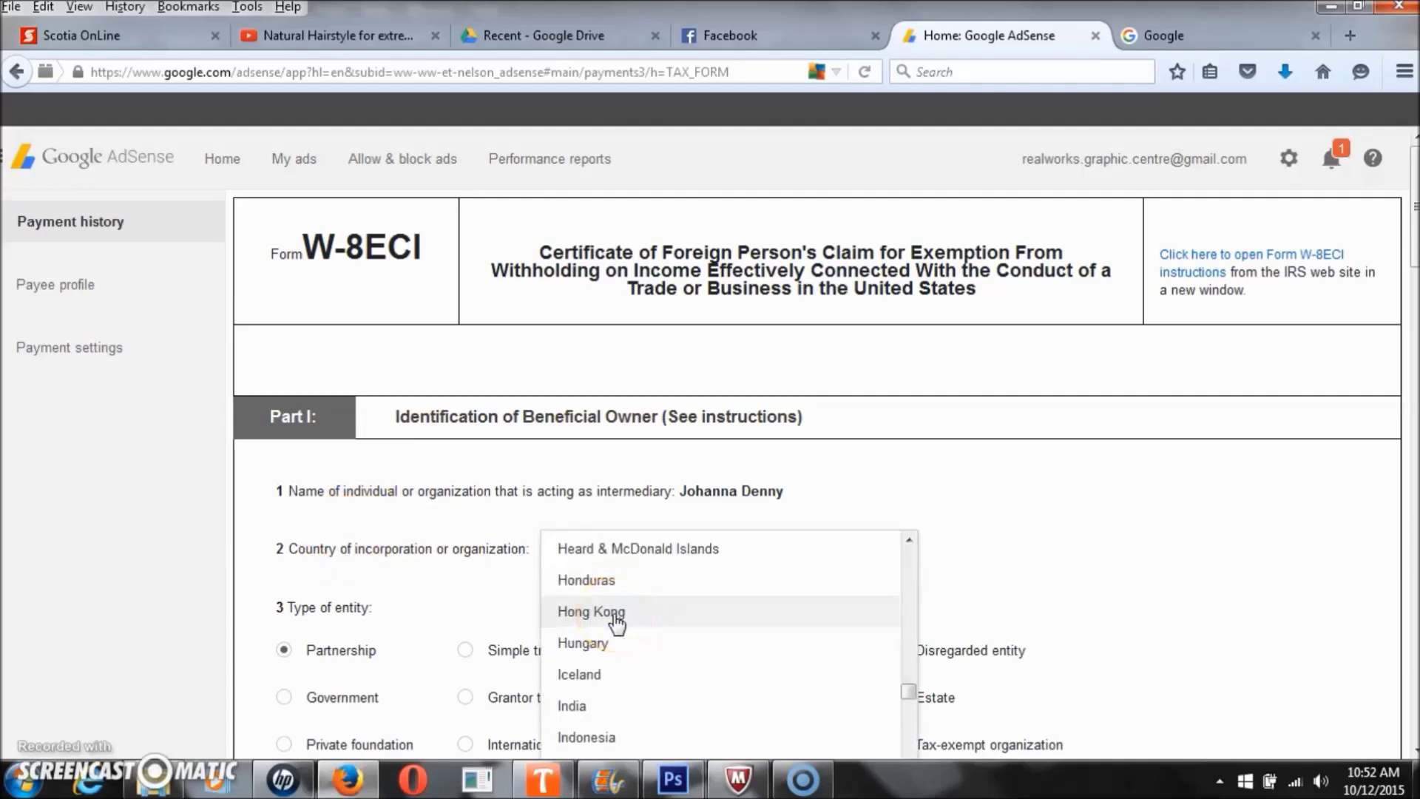
key(Down)
key(Down)
key(Down)
key(Down)
key(Down)
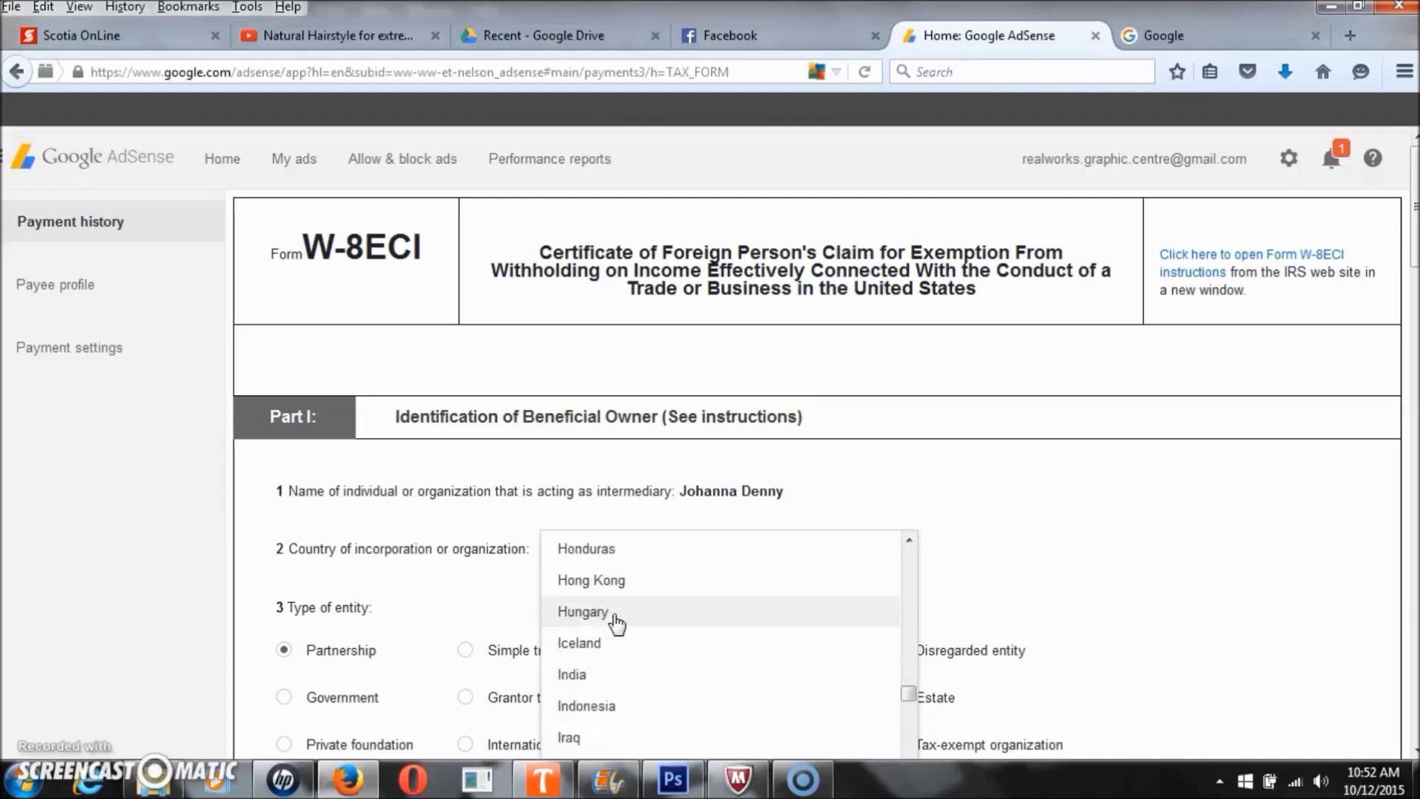
scroll(616, 623, down, 5)
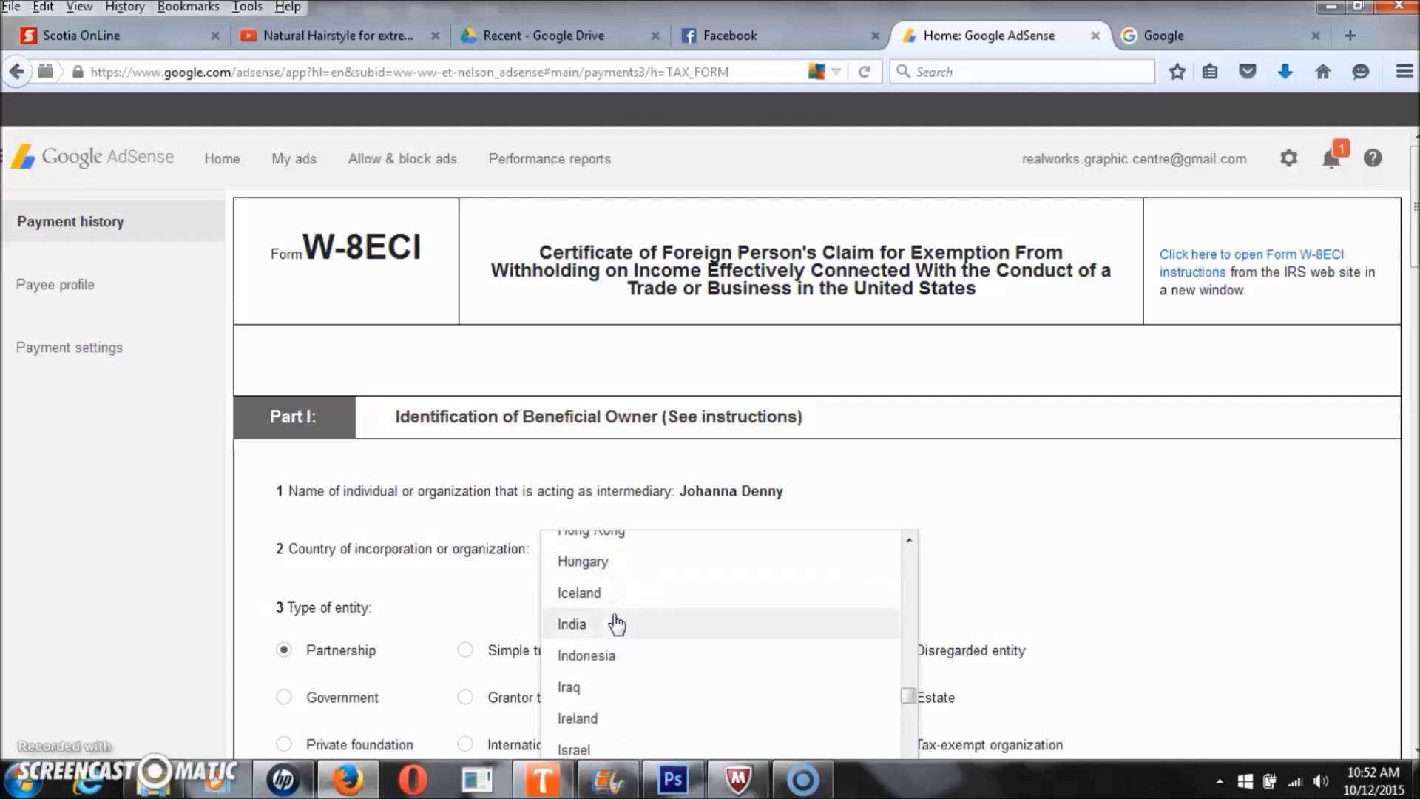
click(595, 590)
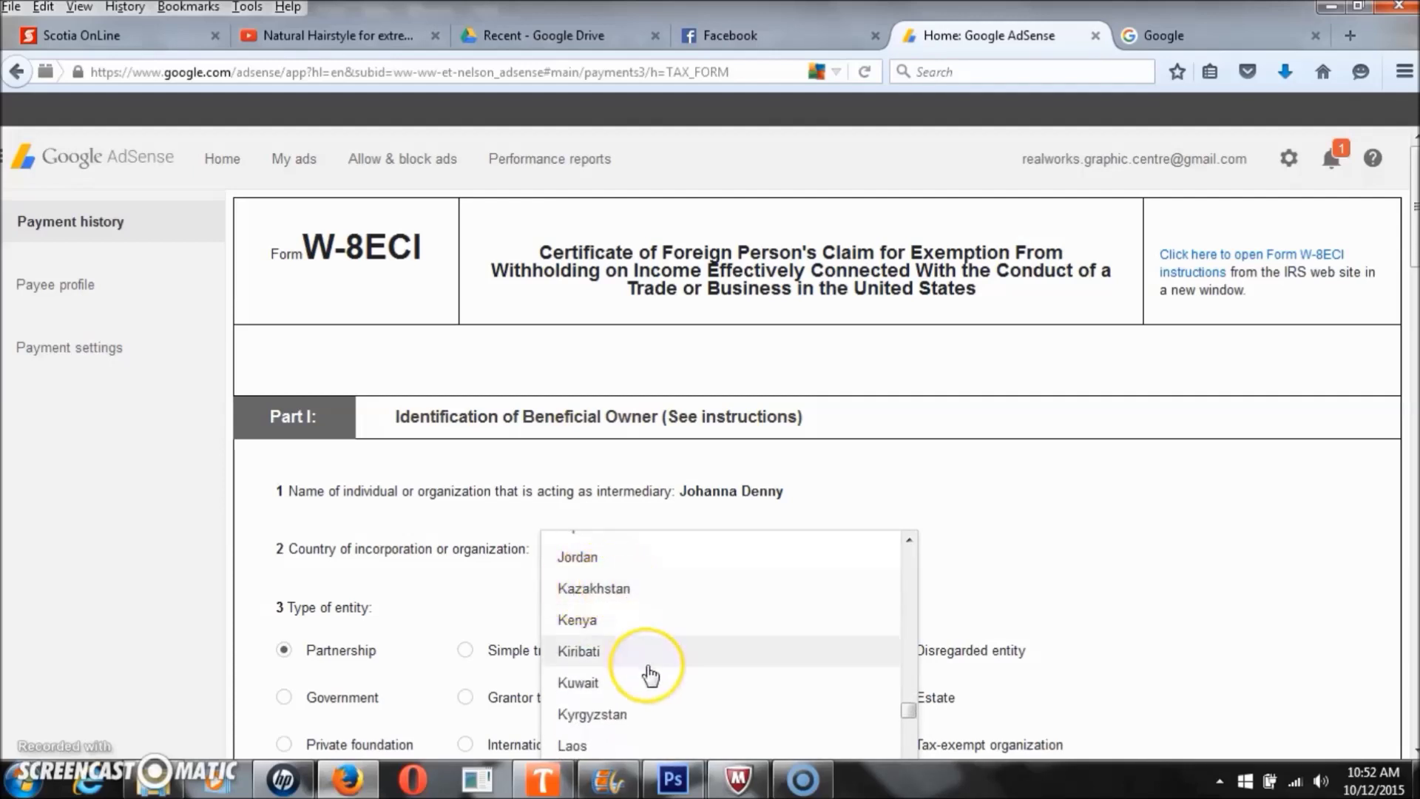
scroll(636, 670, up, 3)
click(619, 669)
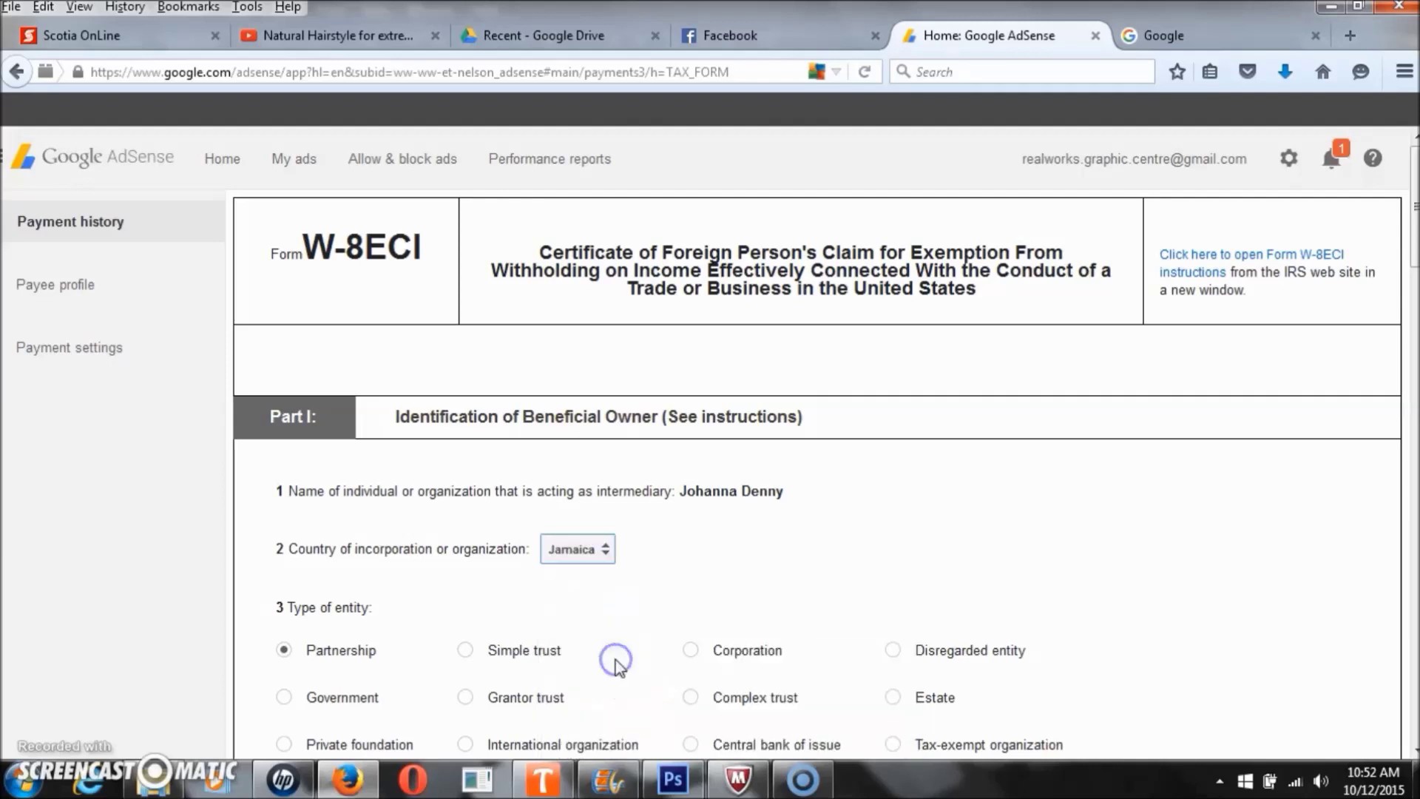
scroll(385, 622, down, 1)
- Change the item 3 entity type to Private foundation, passing through Government first
scroll(347, 614, down, 2)
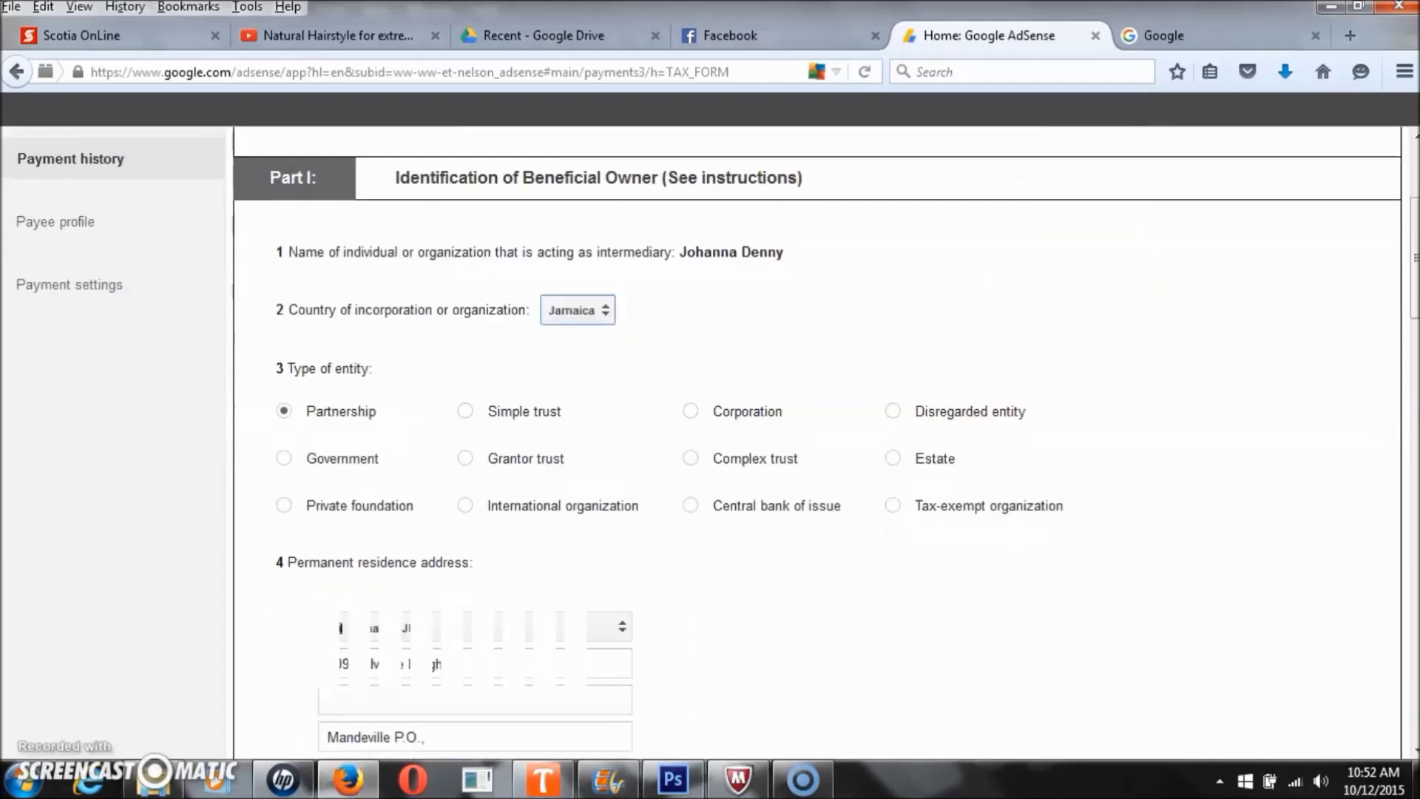
click(284, 459)
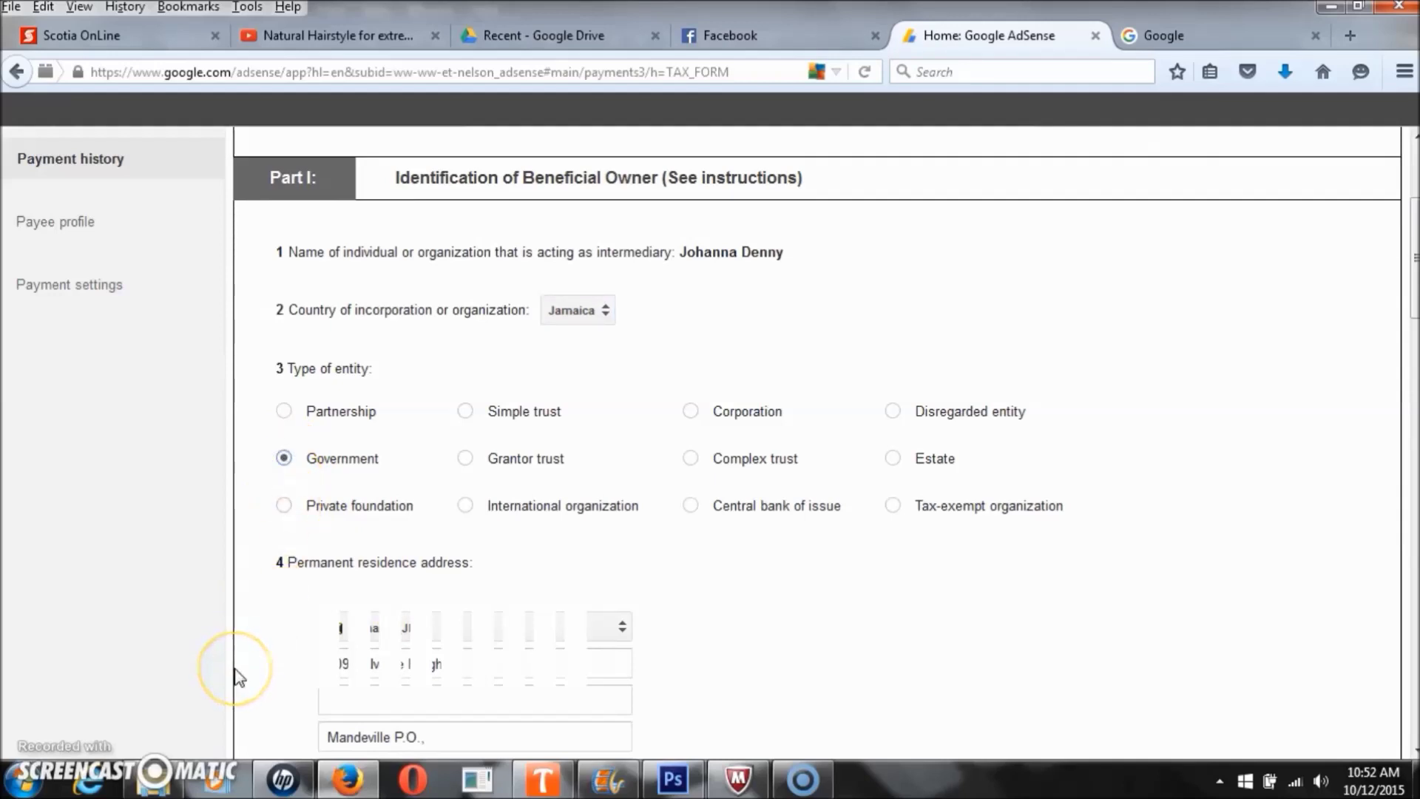
scroll(235, 675, down, 2)
click(284, 386)
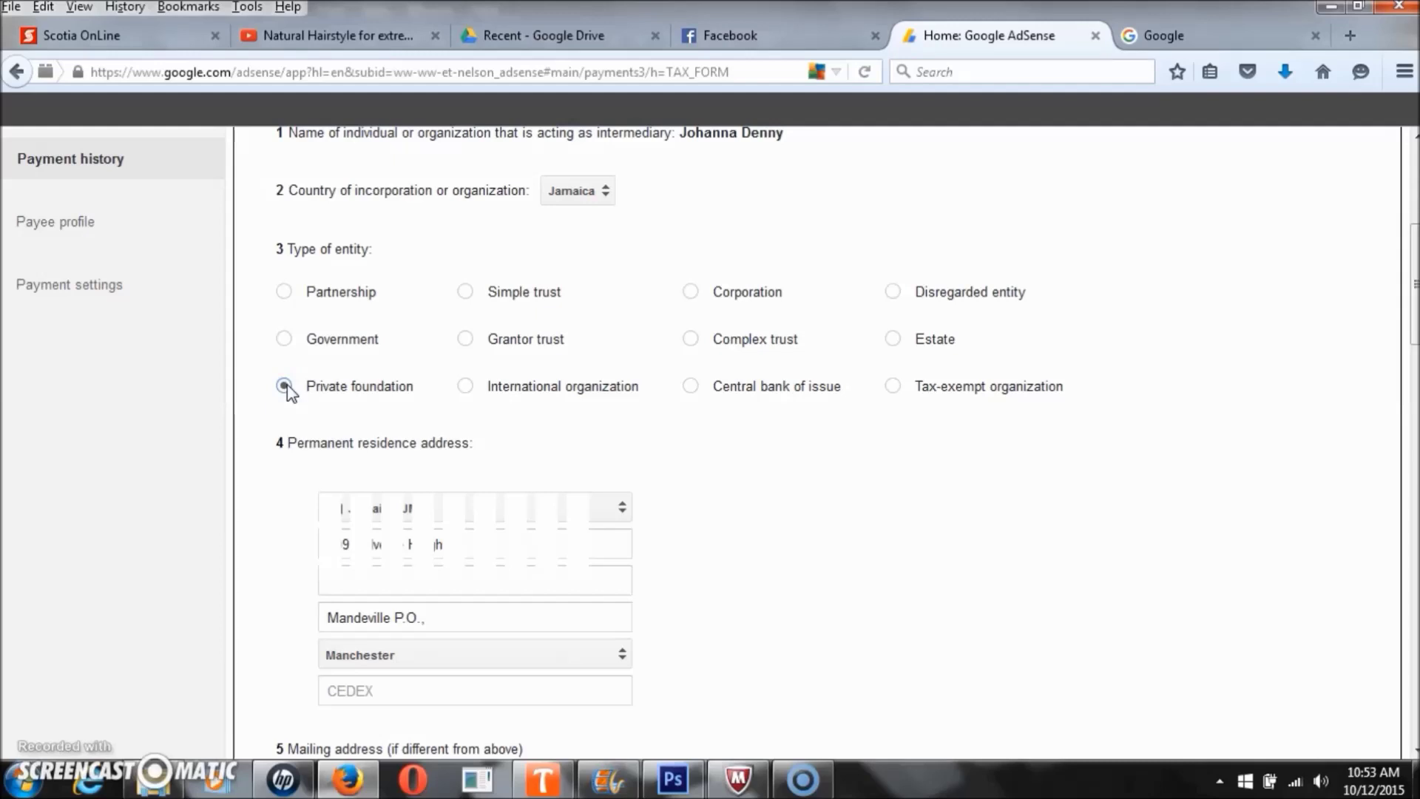
click(385, 479)
scroll(365, 502, down, 10)
click(364, 501)
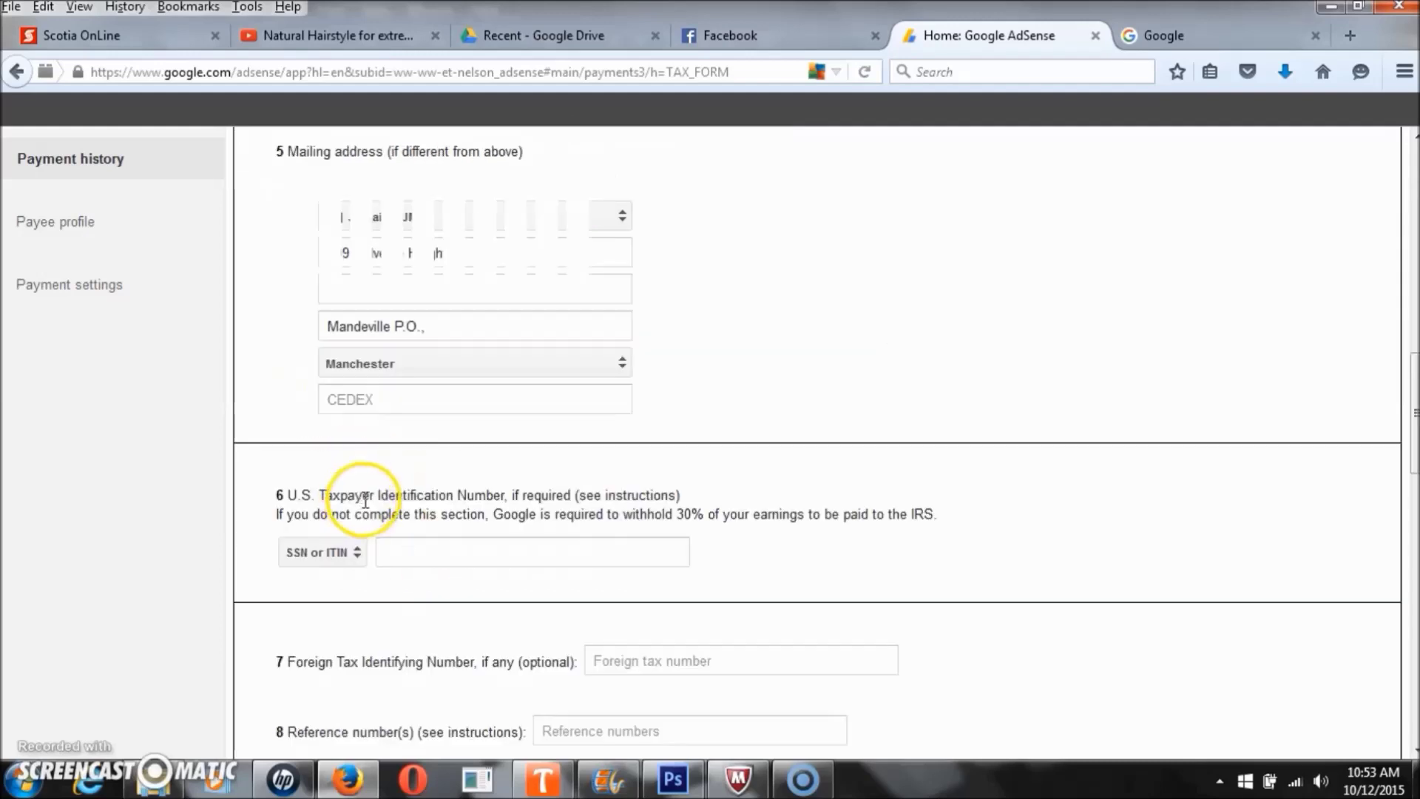
click(425, 546)
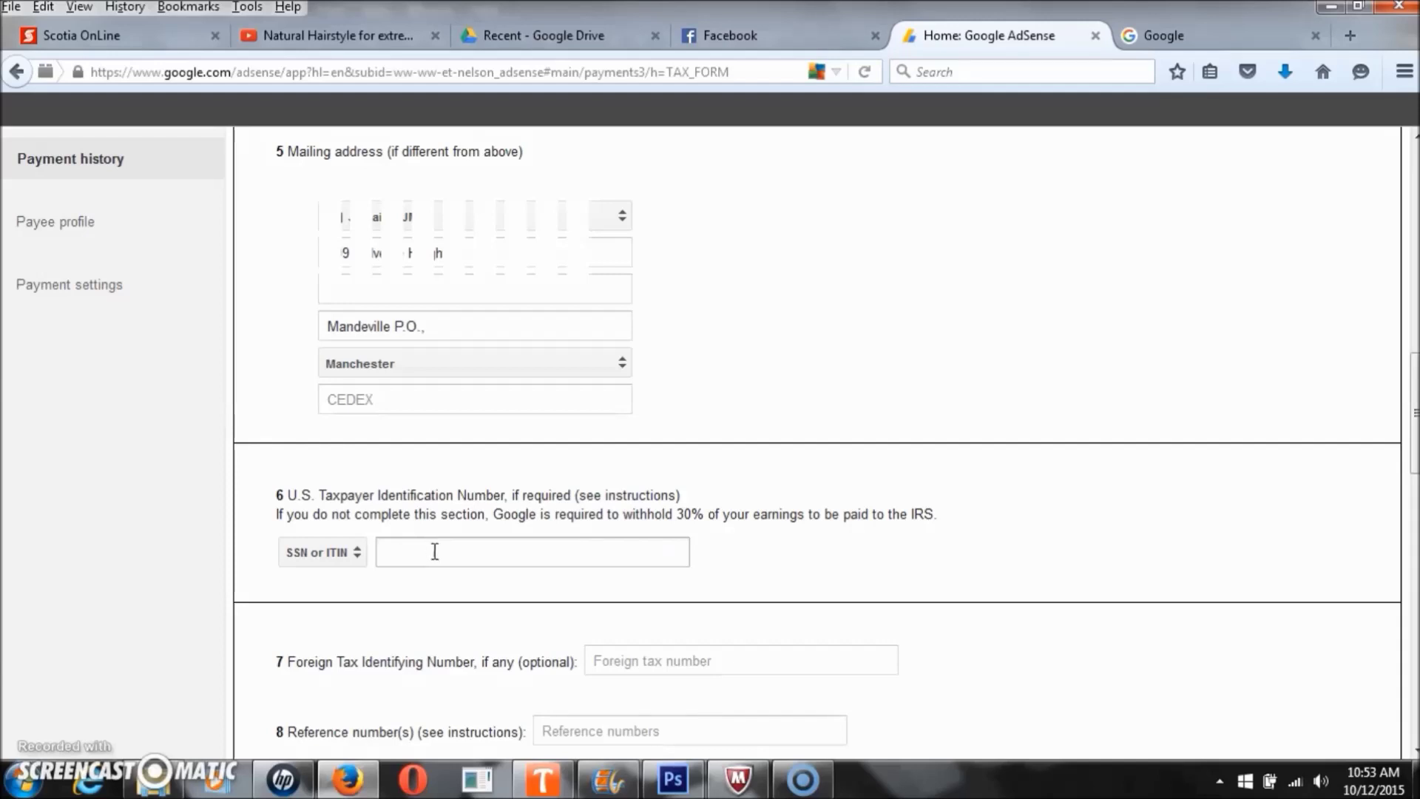
- Enter 1234 as the U.S. taxpayer identification number in item 6
click(437, 551)
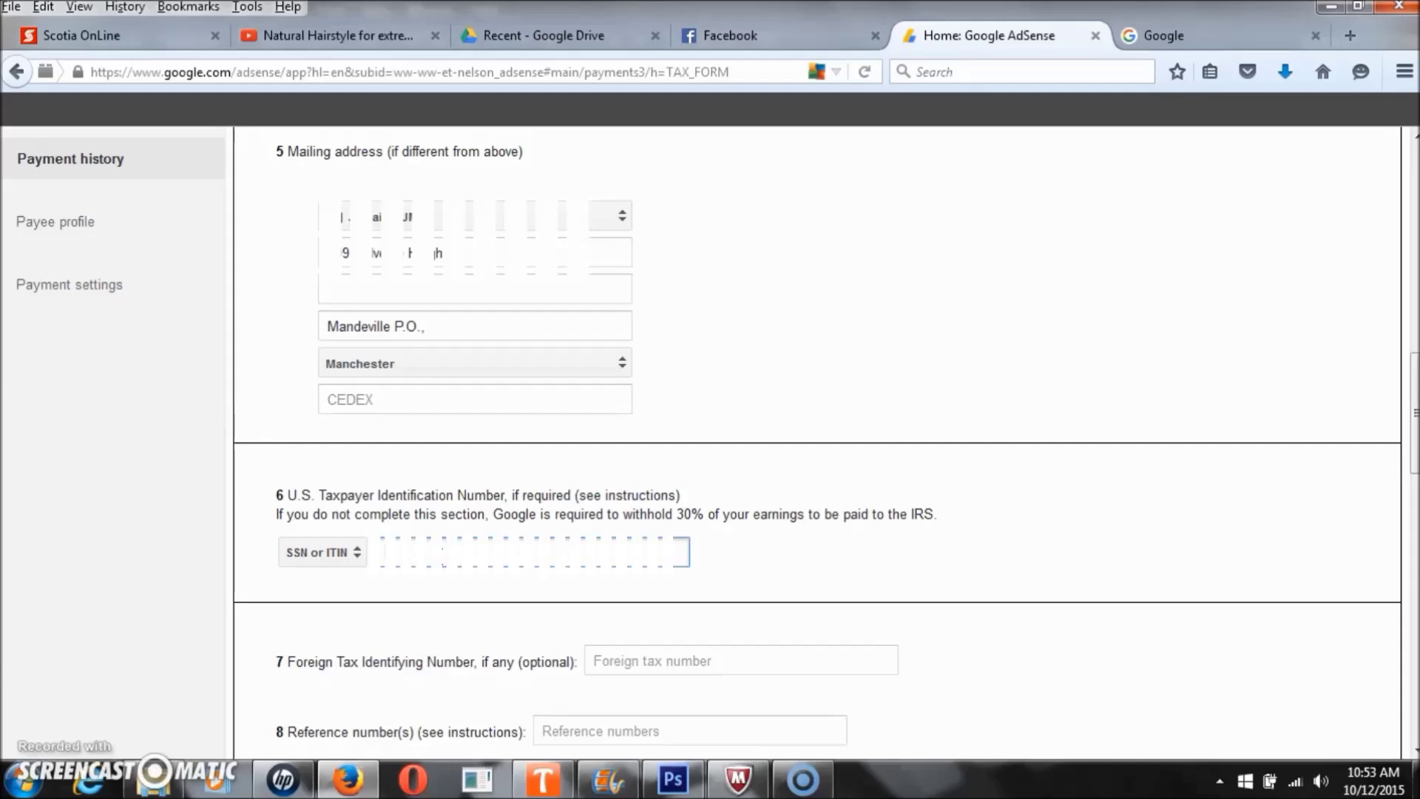
text(1234)
scroll(609, 499, down, 8)
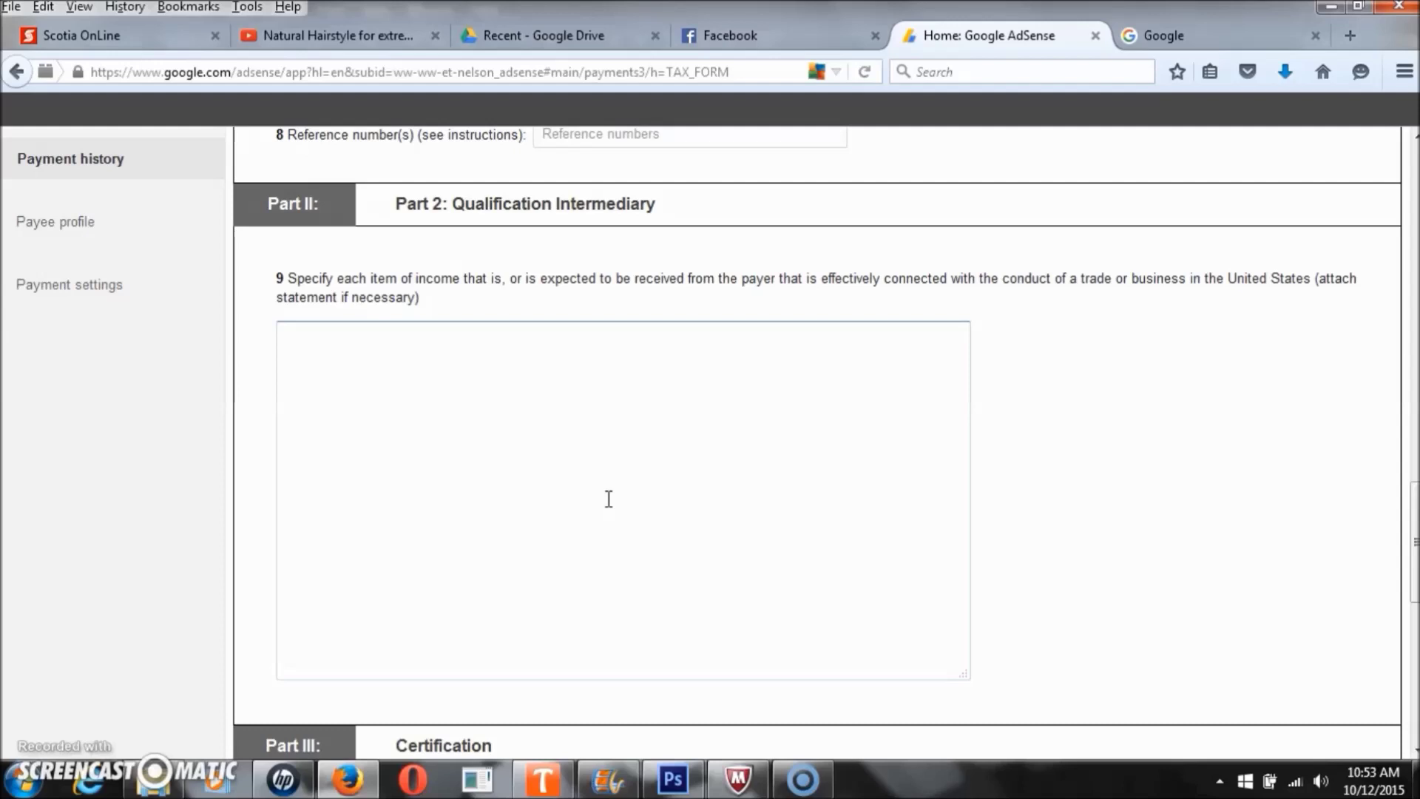
- Scroll past Part II to the Part III Certification signature box
scroll(608, 499, down, 3)
scroll(609, 499, up, 3)
scroll(608, 499, down, 5)
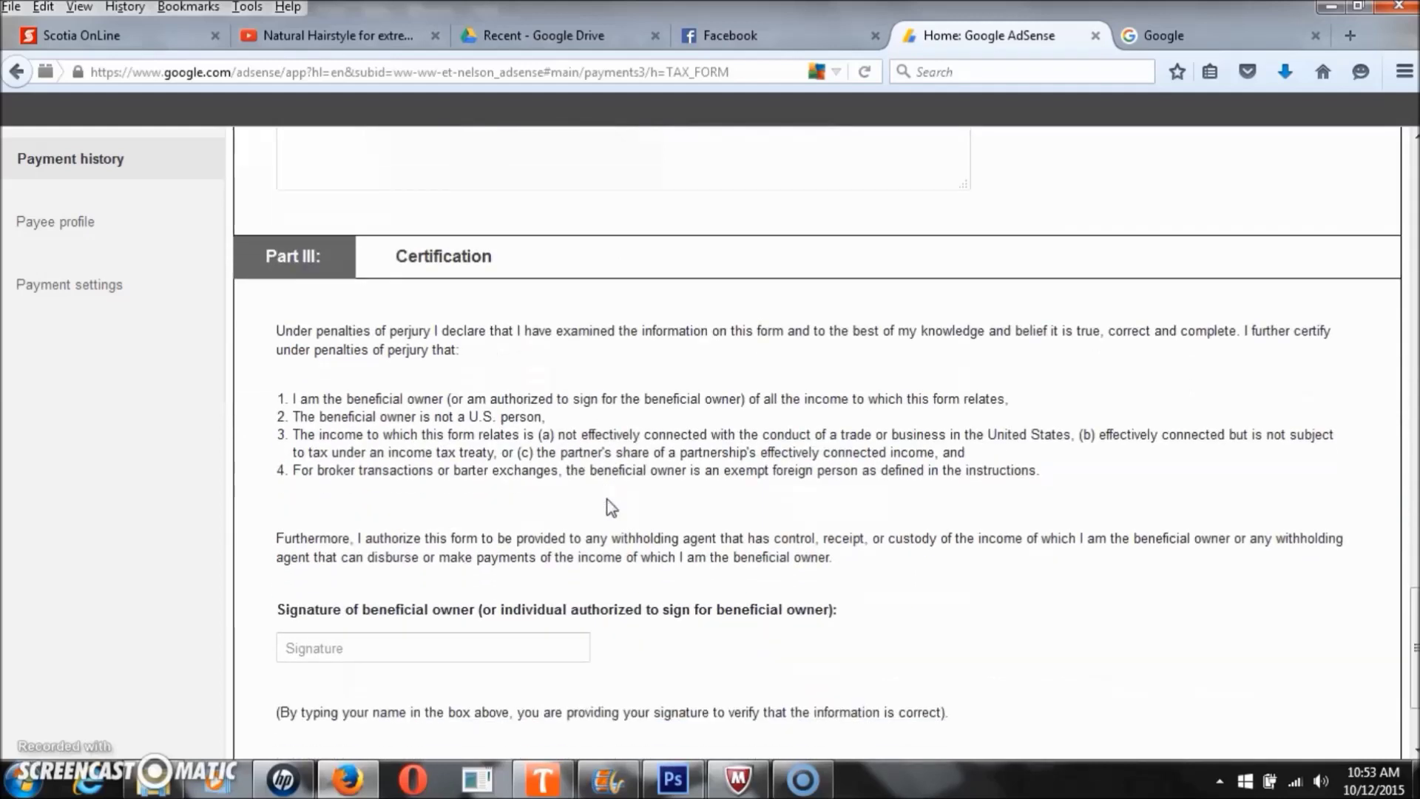
scroll(612, 507, down, 1)
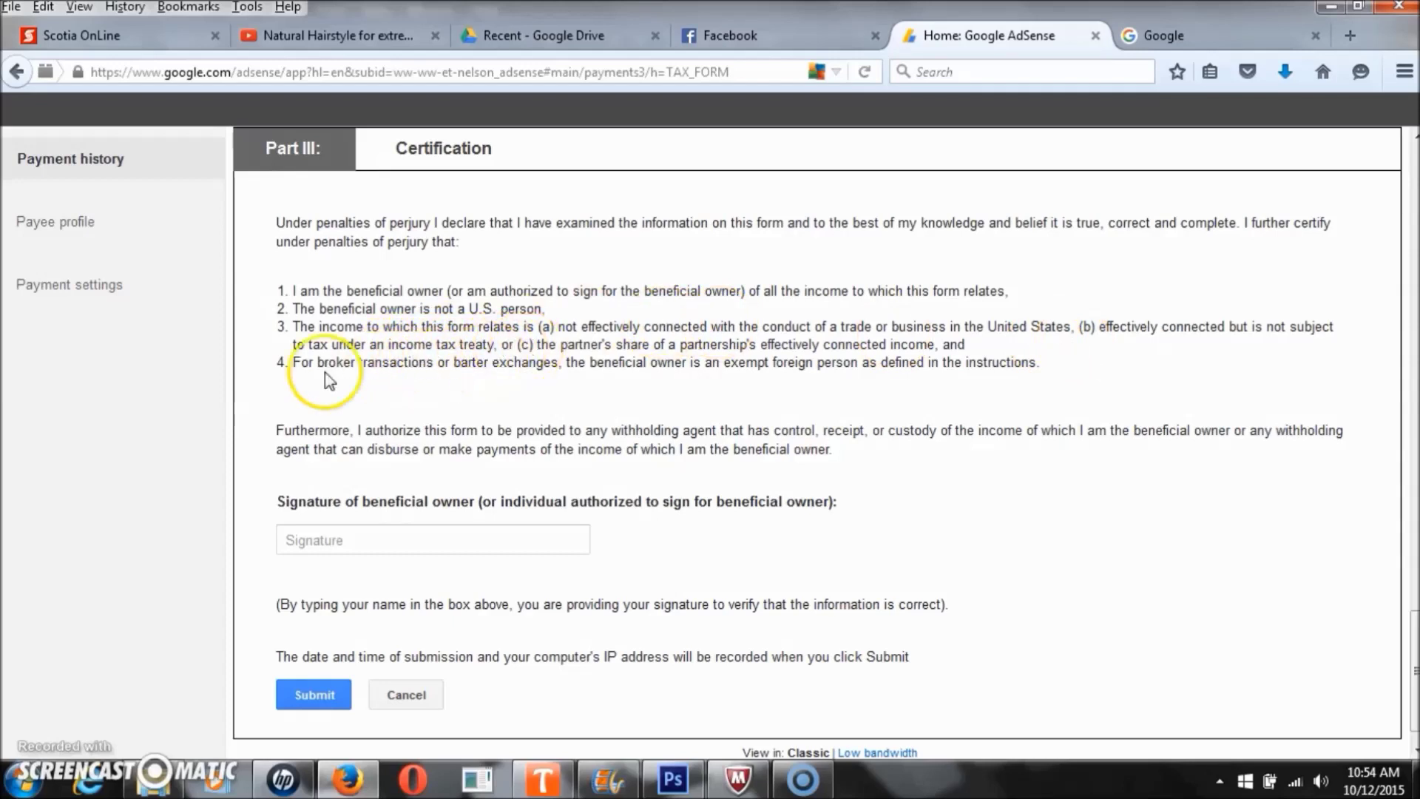
click(371, 541)
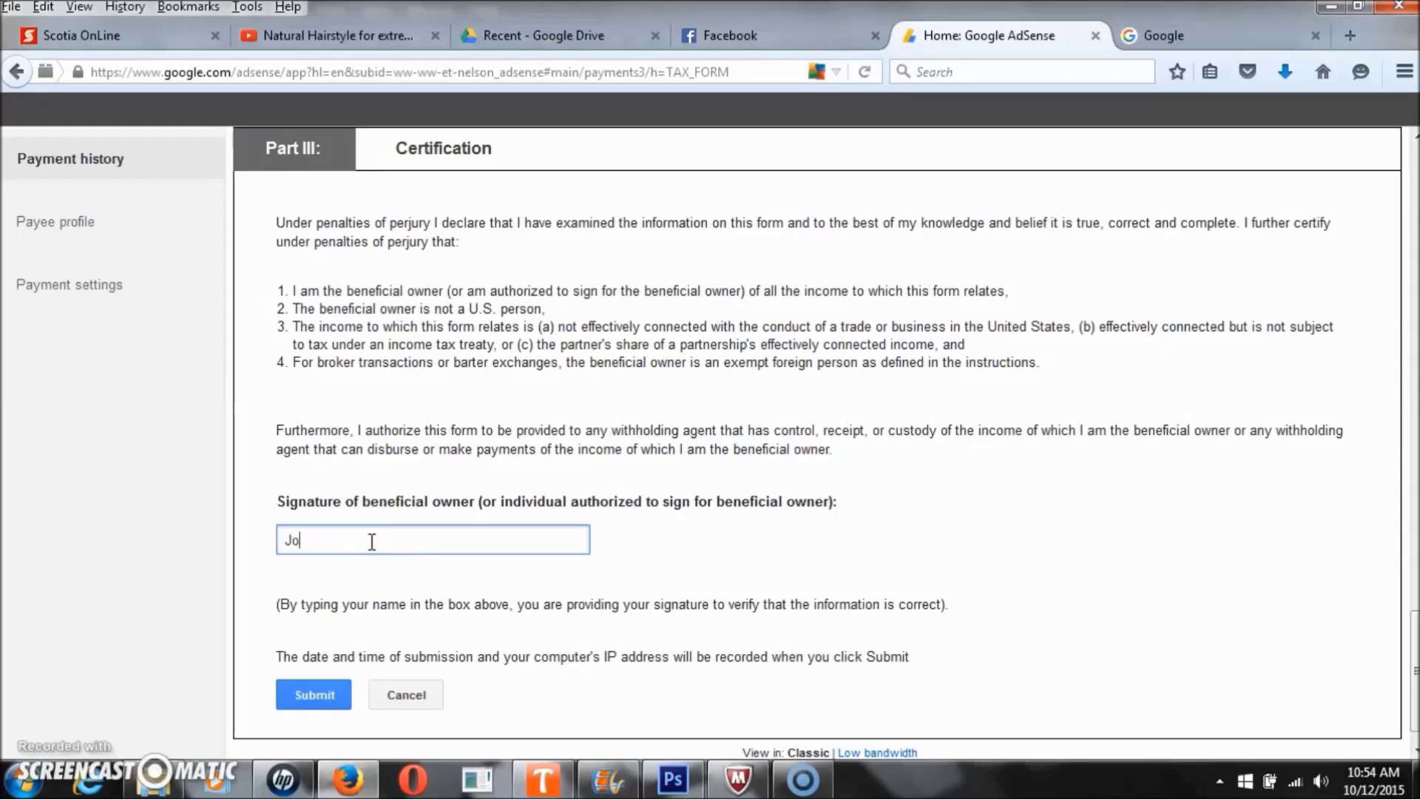
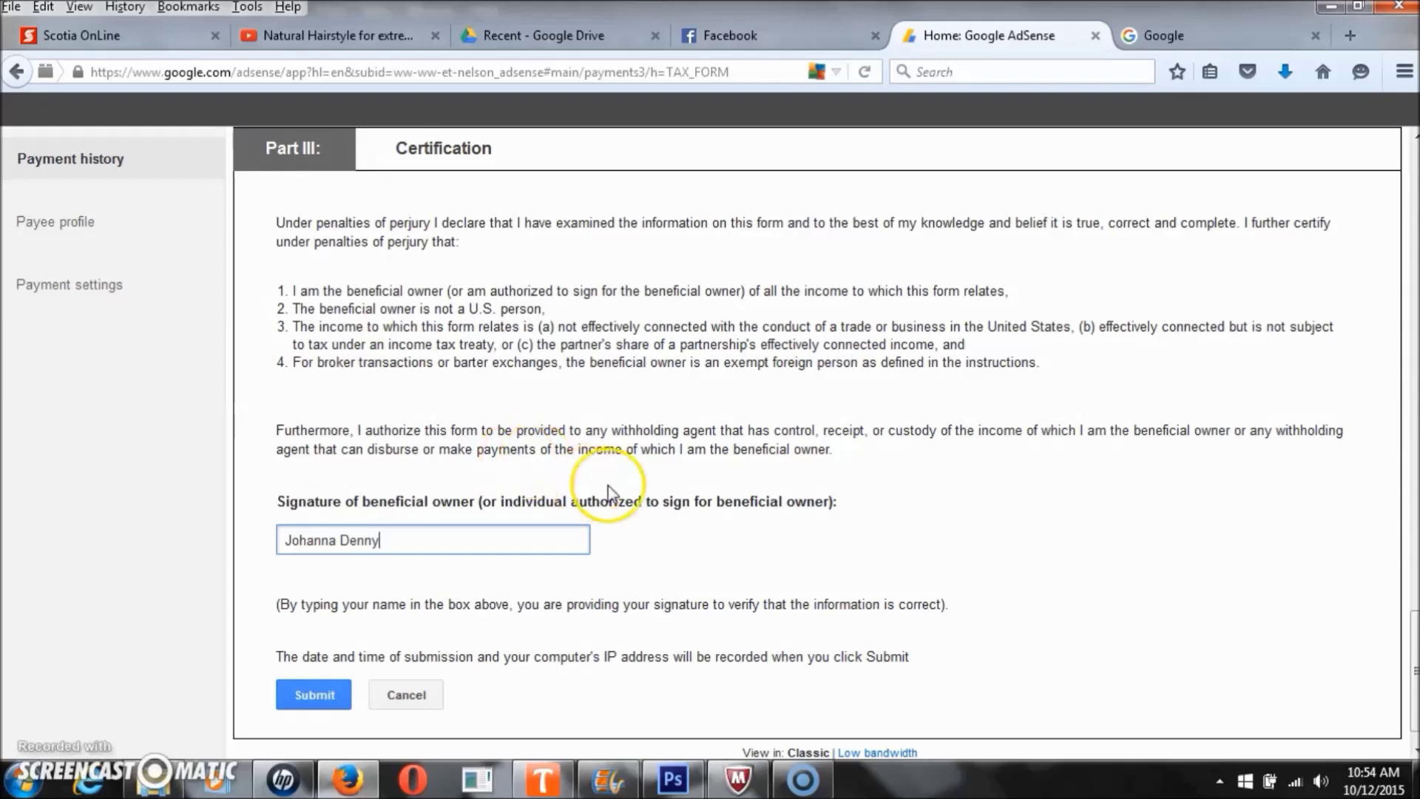
- Type the account holder's full name into the Part III signature box
scroll(611, 493, down, 1)
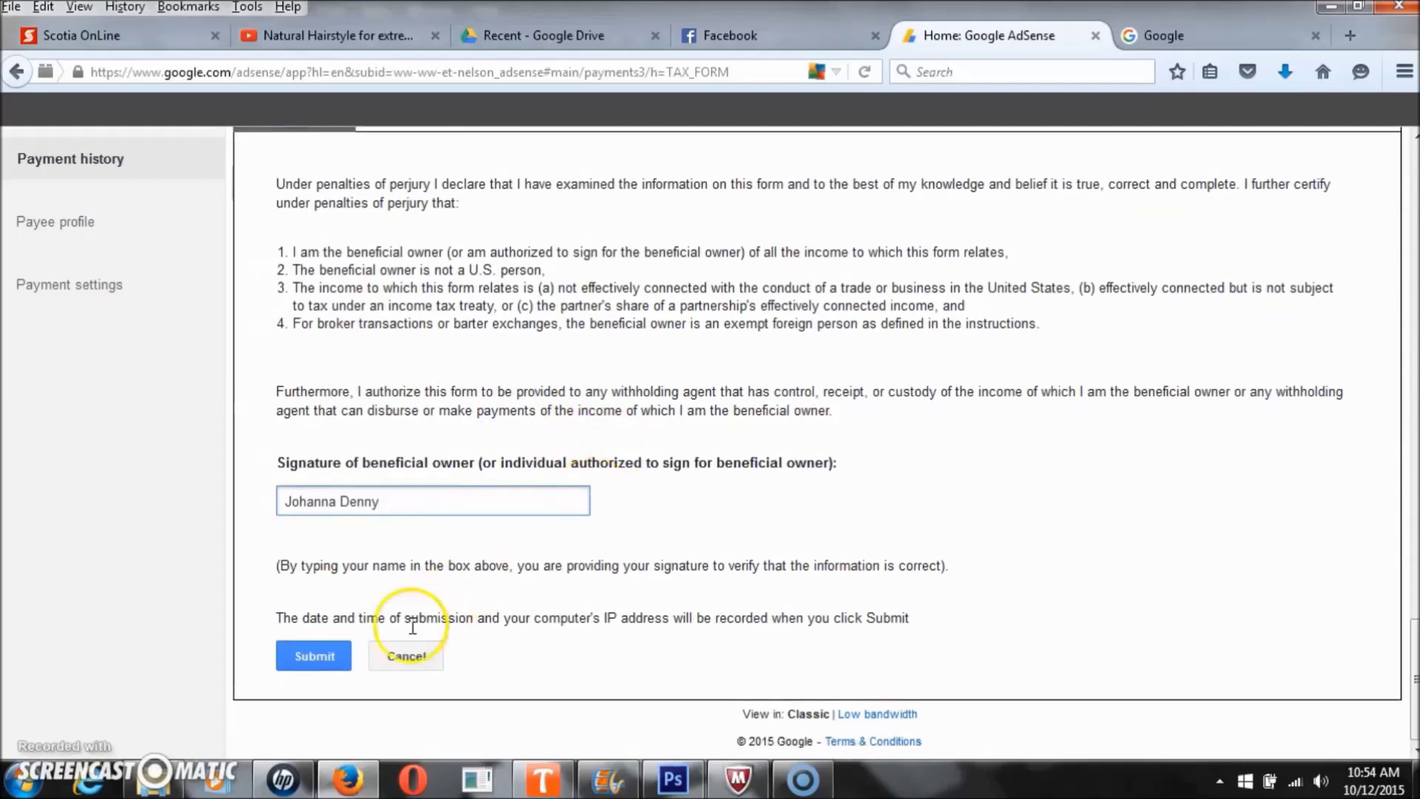
- Submit the completed W-8ECI form for identity verification
click(305, 666)
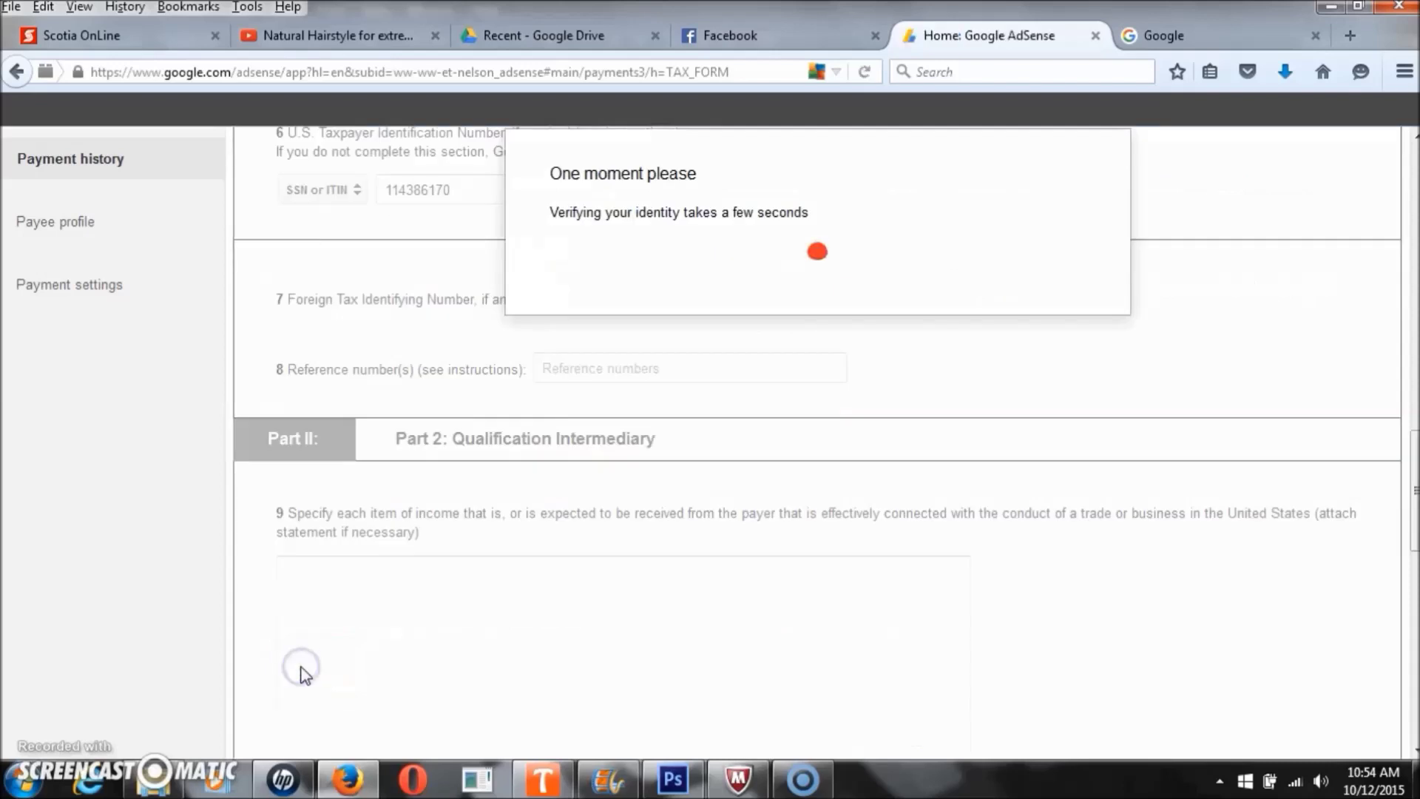